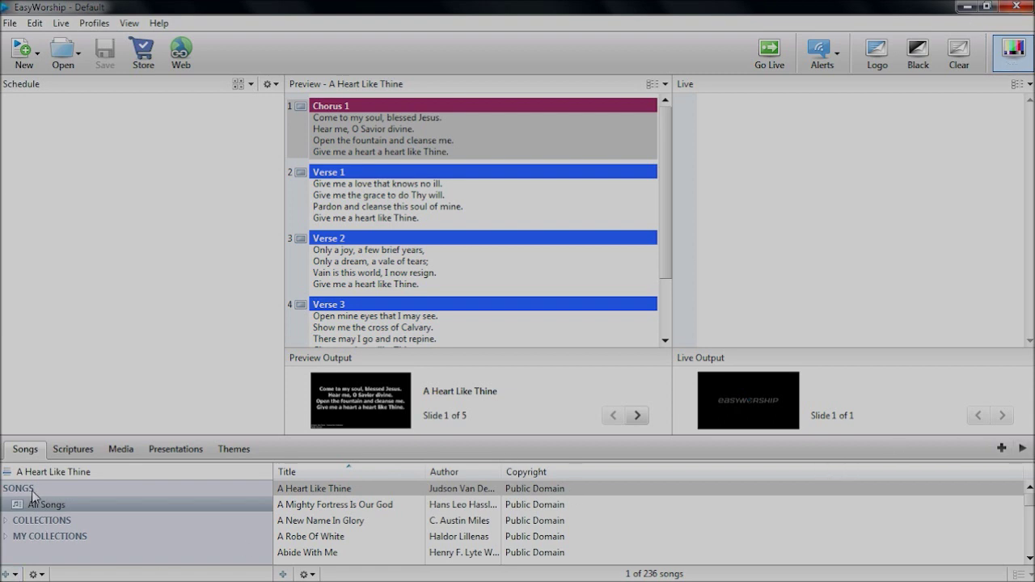
Open the scripture library and select the HCSB translation.
click(73, 450)
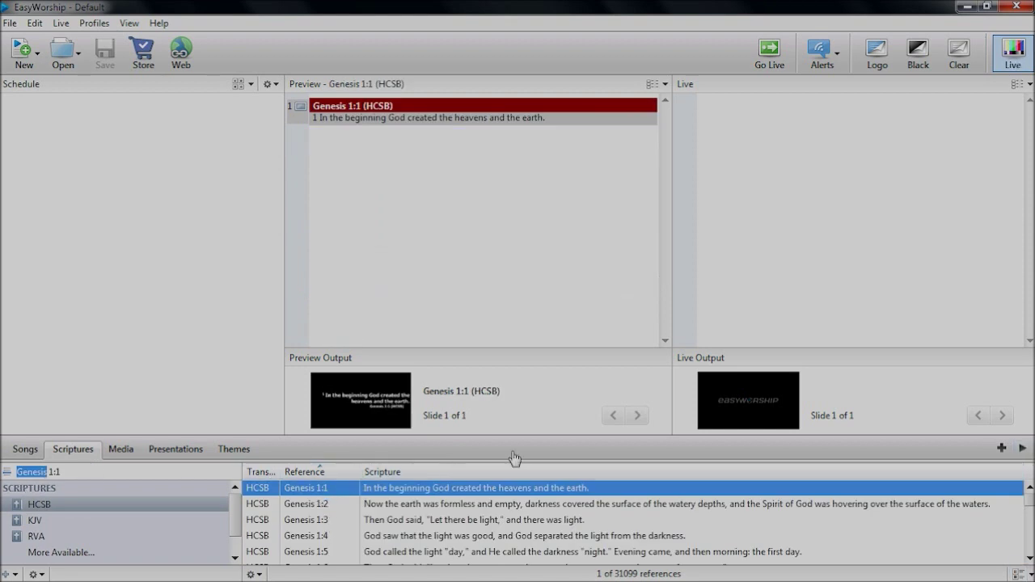
click(58, 519)
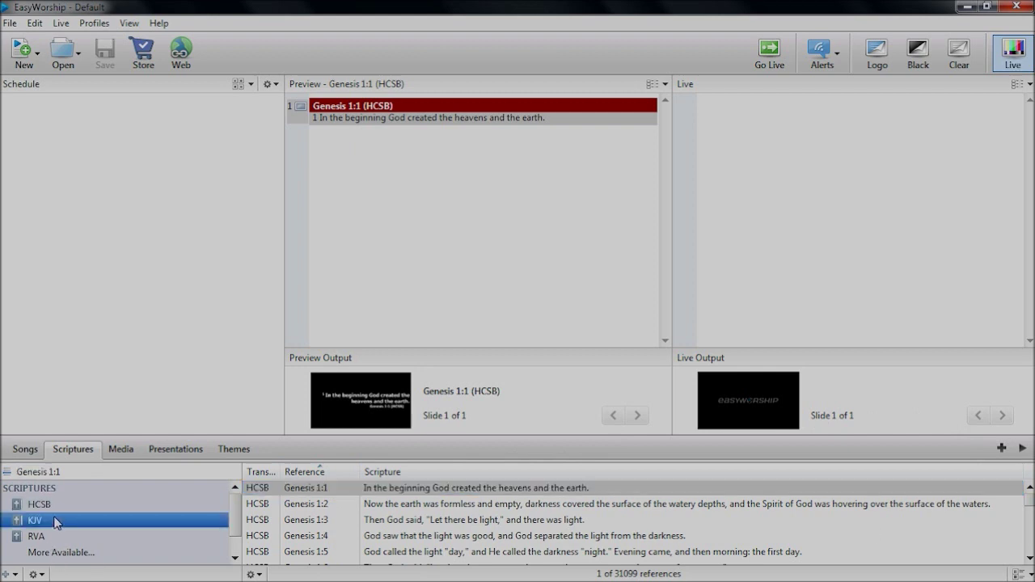
click(63, 504)
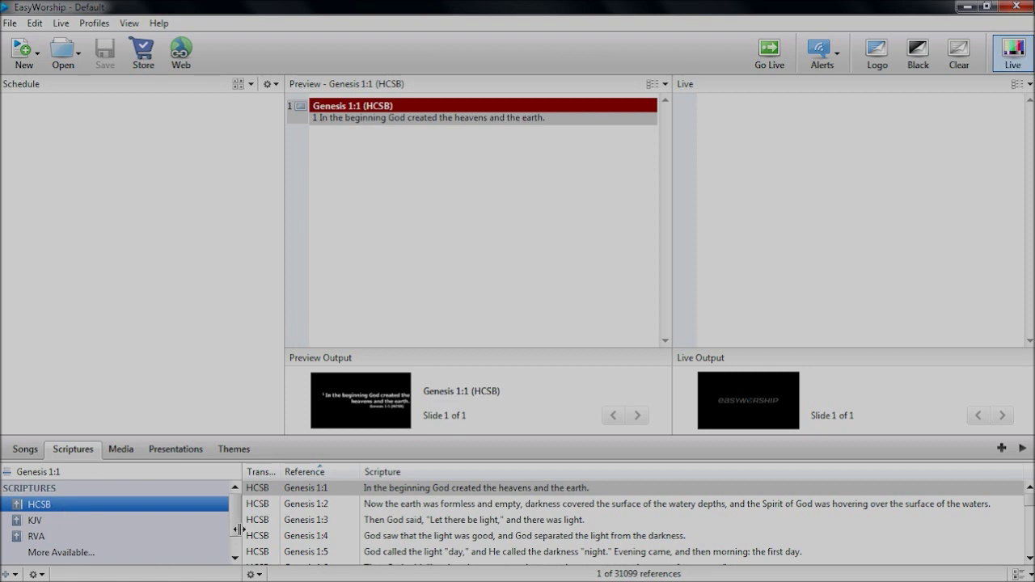
Look through the additional Bible translations available for download and return to the HCSB translation.
scroll(239, 529, down, 2)
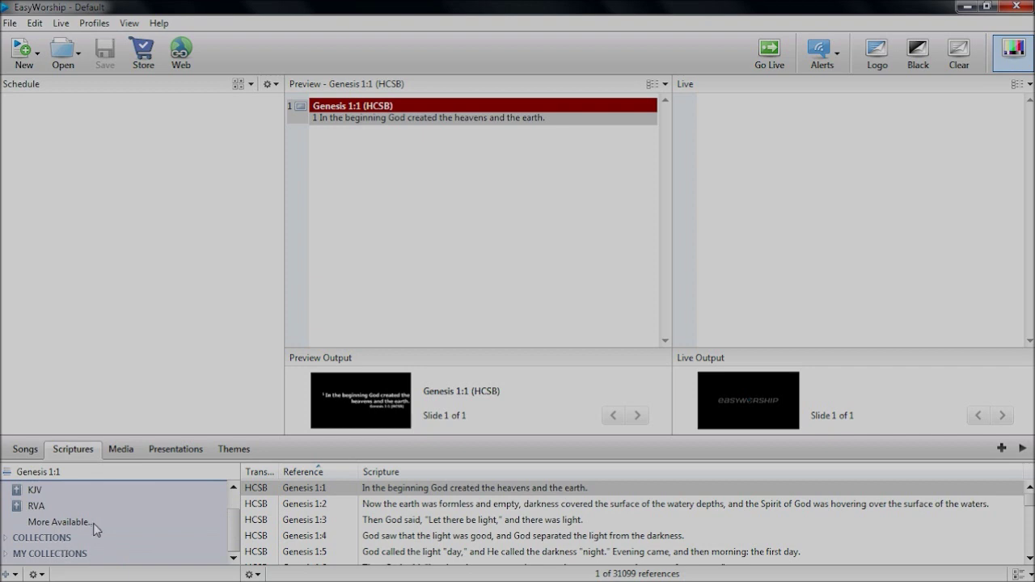
click(78, 524)
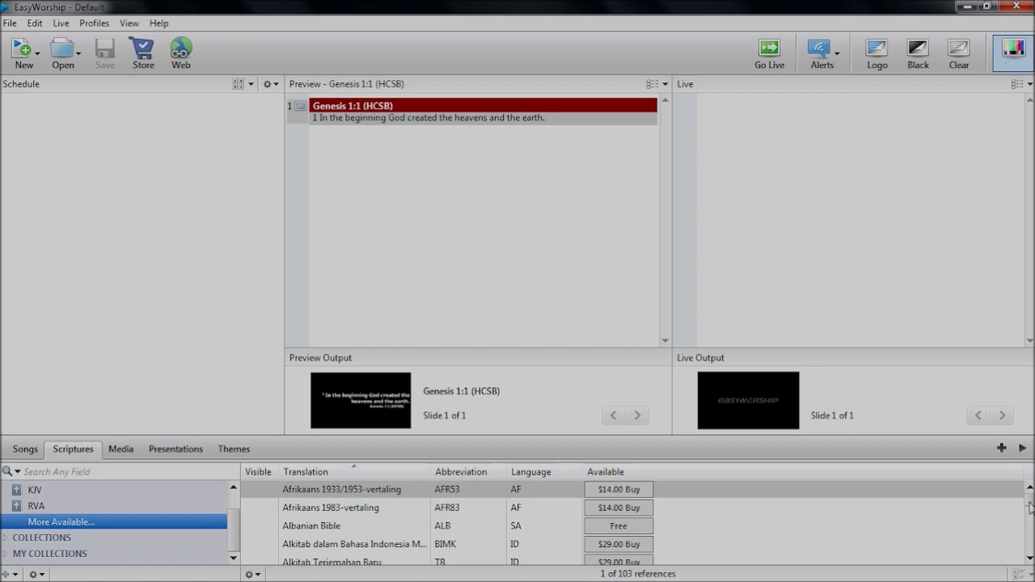
scroll(1030, 510, down, 4)
scroll(1030, 510, up, 4)
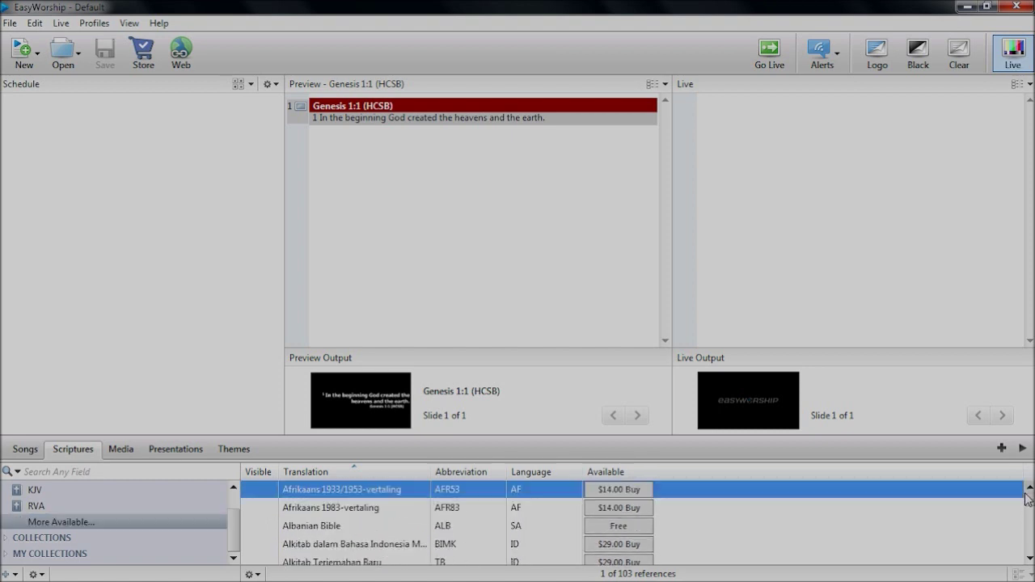
click(120, 522)
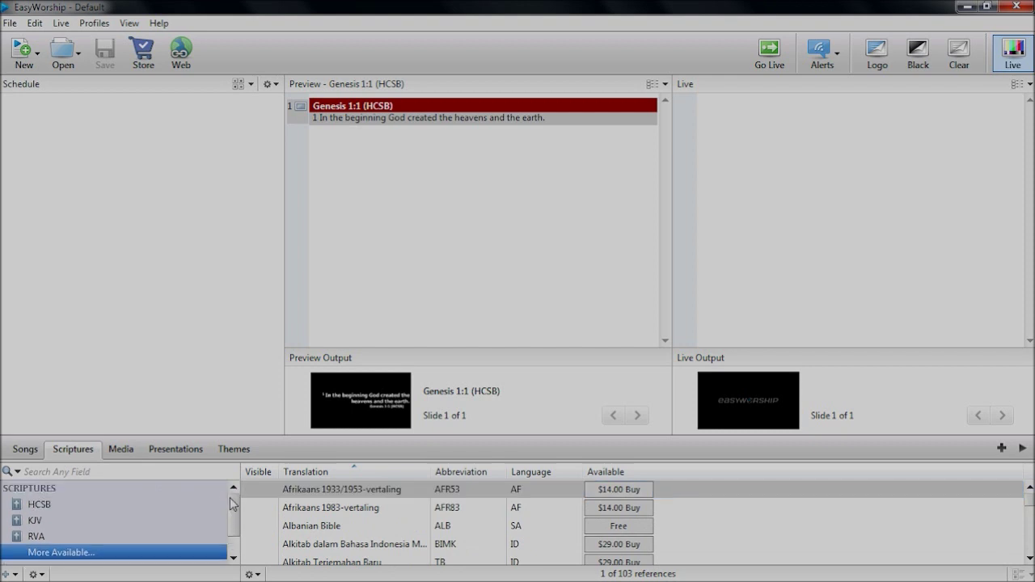
click(149, 507)
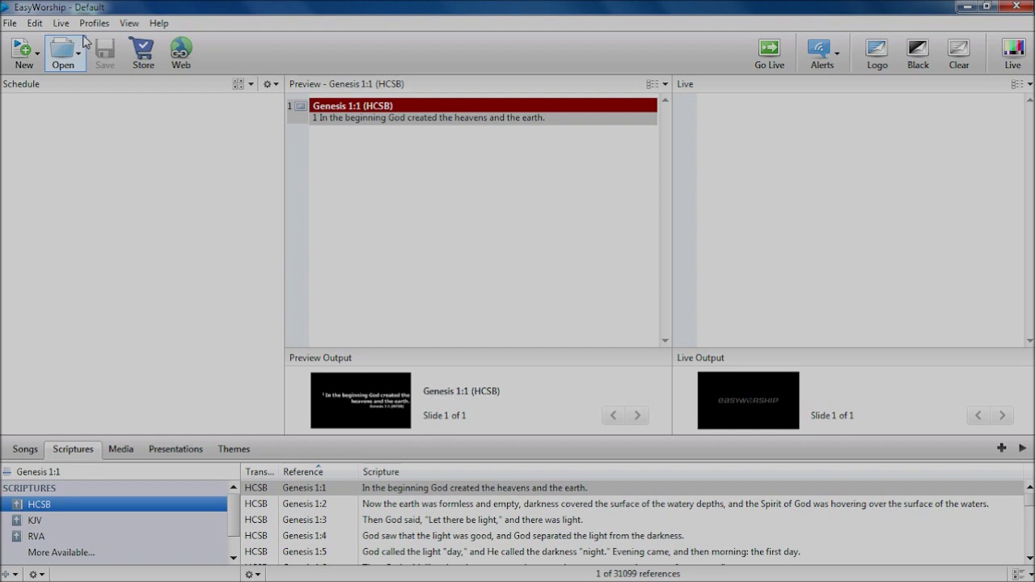
Look up Matthew 24:35 in the HCSB translation to load it into the preview.
double_click(36, 472)
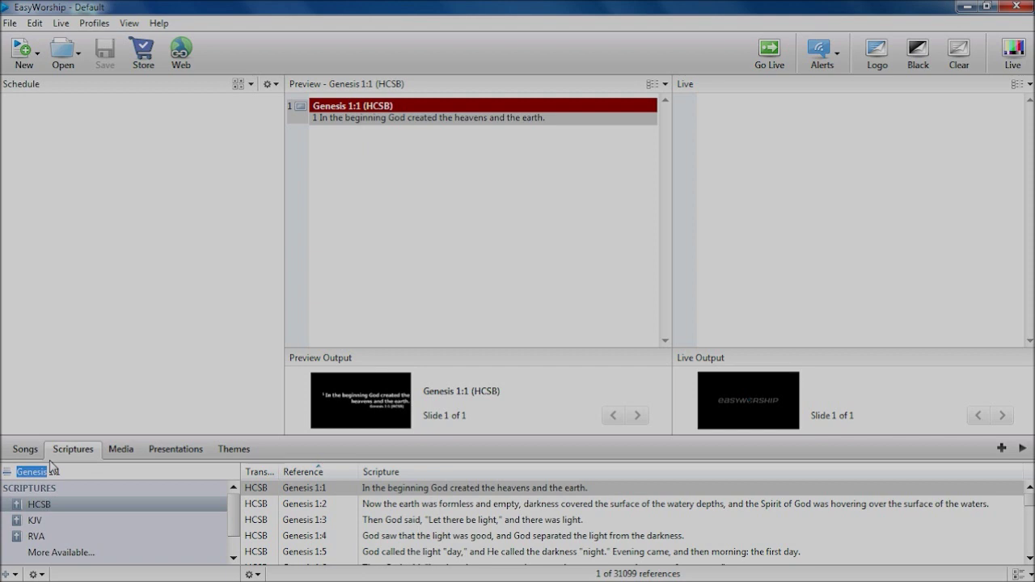
text(Mat)
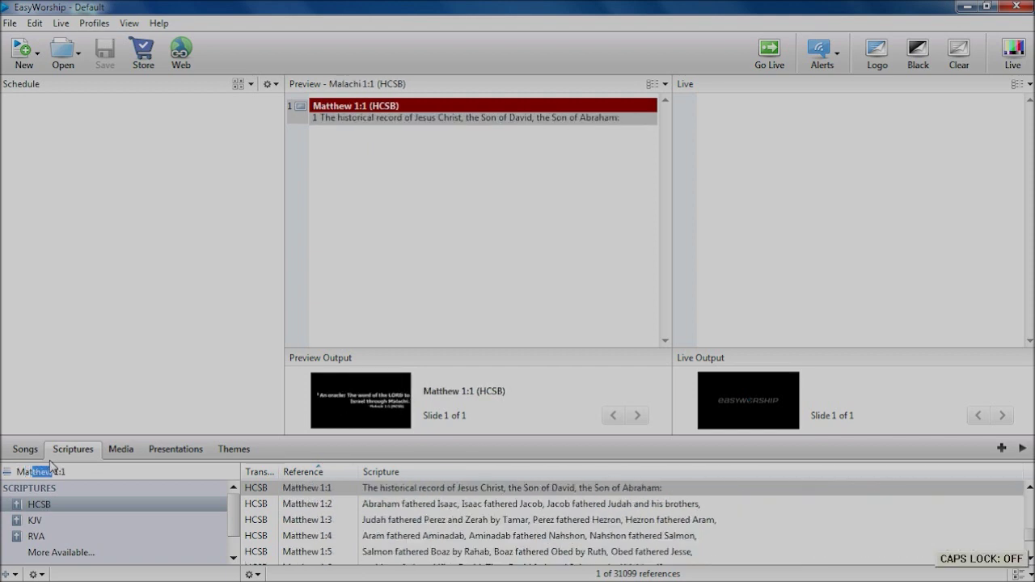
text(thew )
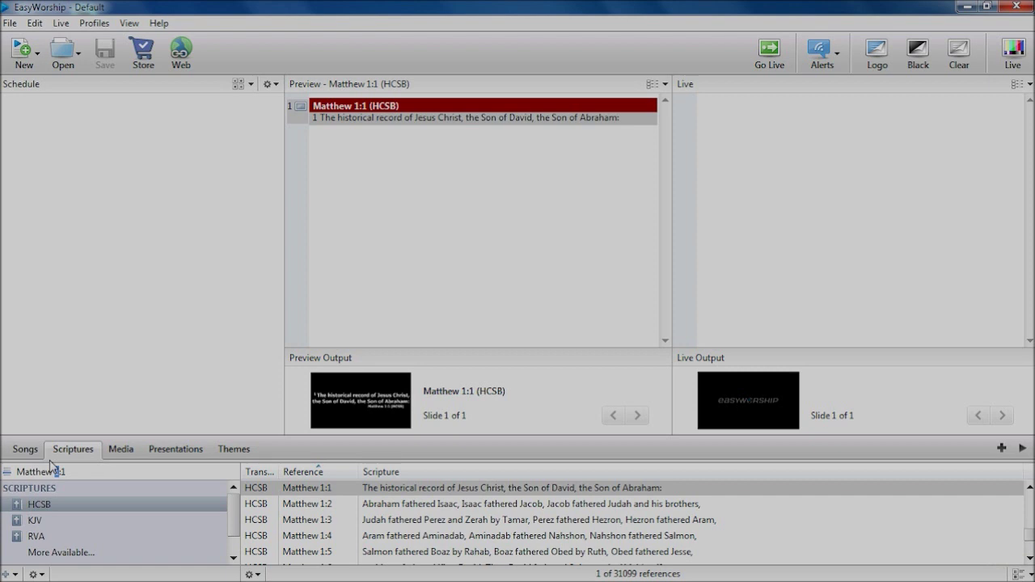
text(24)
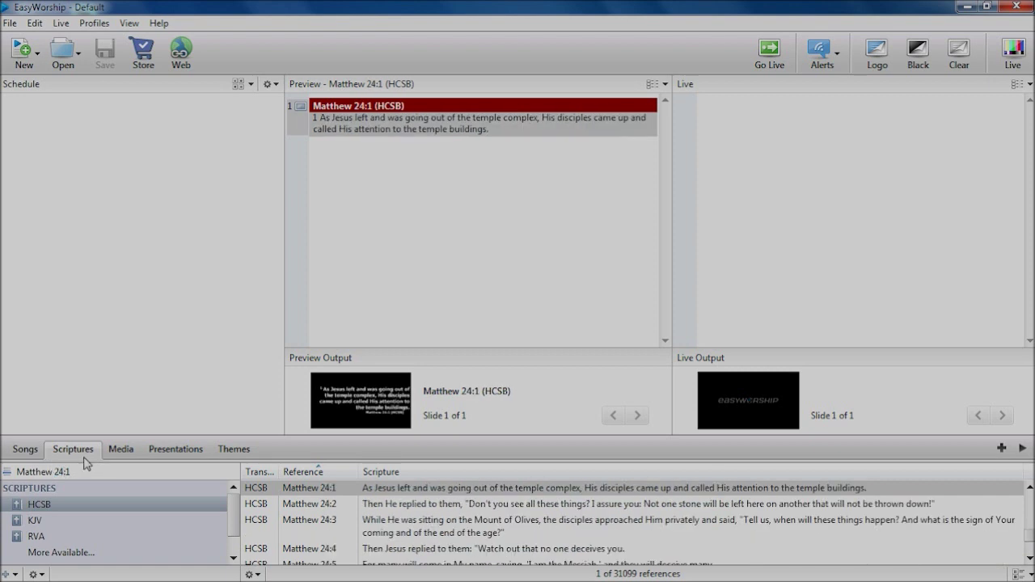
drag(66, 474, 71, 476)
text(35)
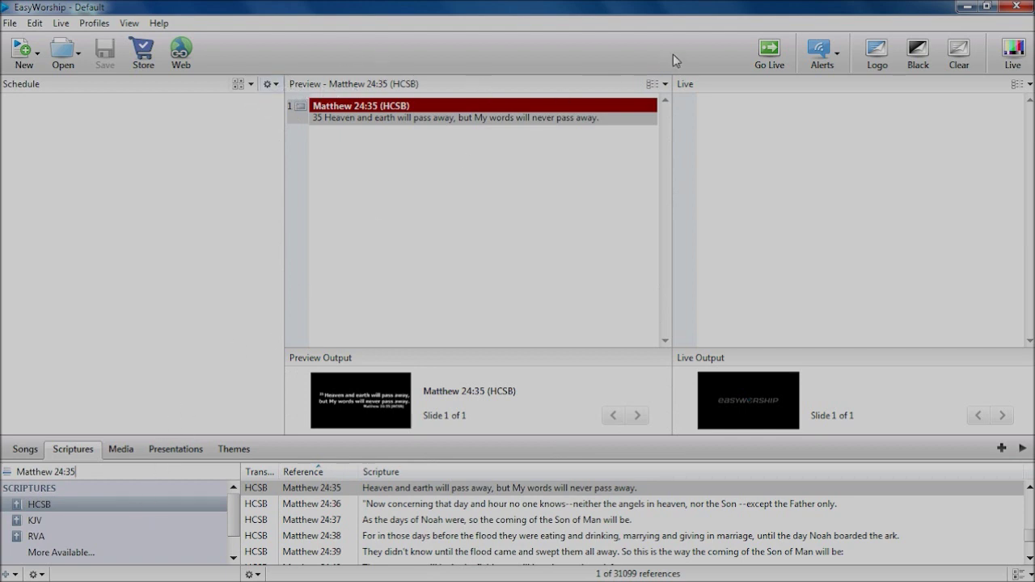
Send Matthew 24:35 live with the live output switched on, and check the projected verse behind the reduced window.
click(768, 70)
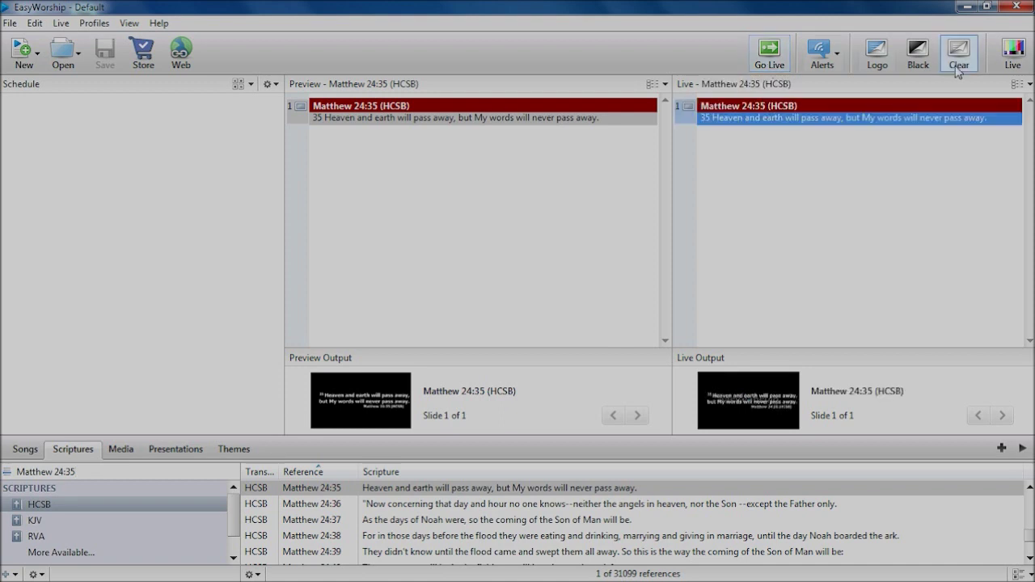
click(1013, 54)
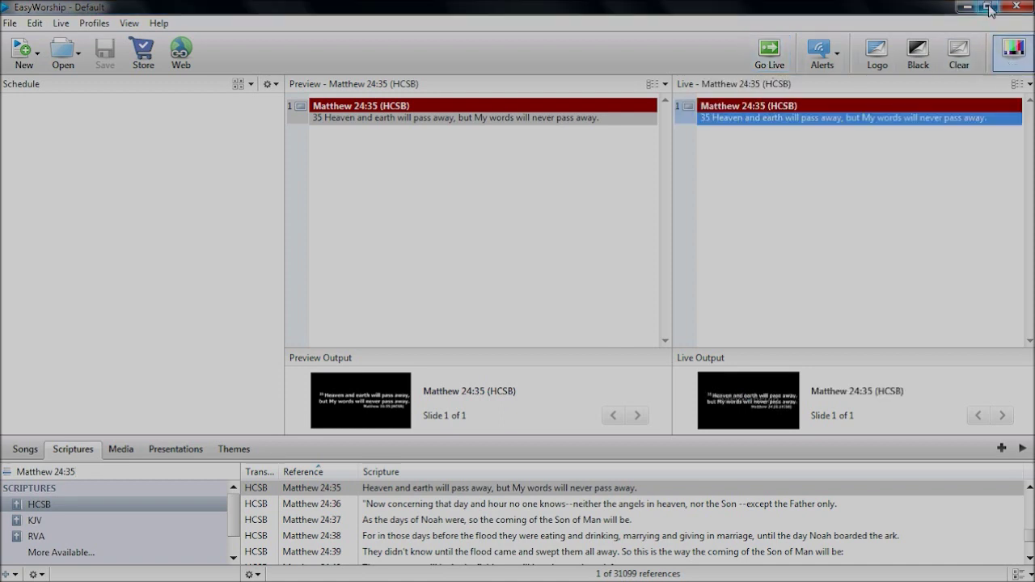
click(989, 7)
drag(562, 520, 550, 482)
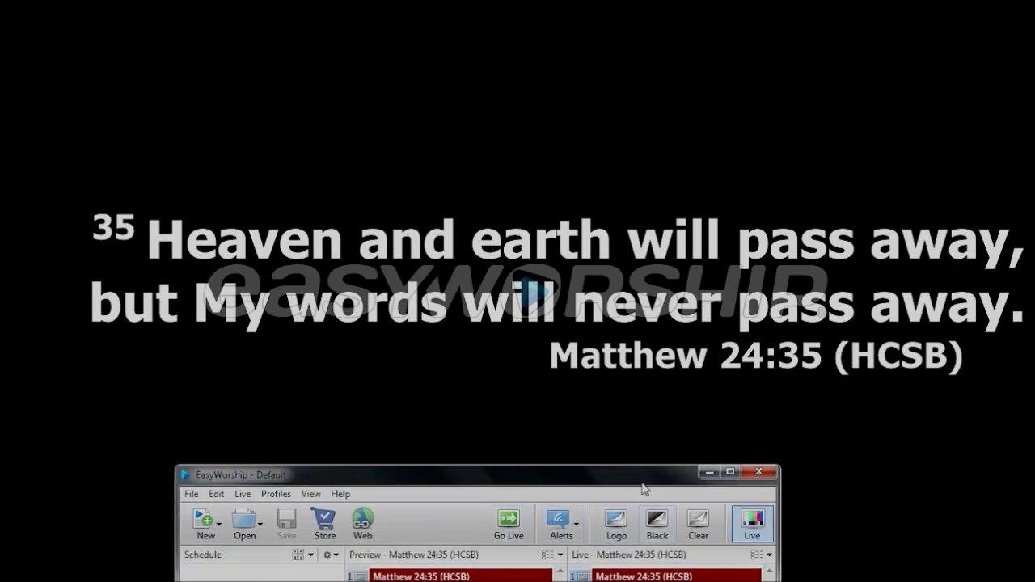
click(724, 475)
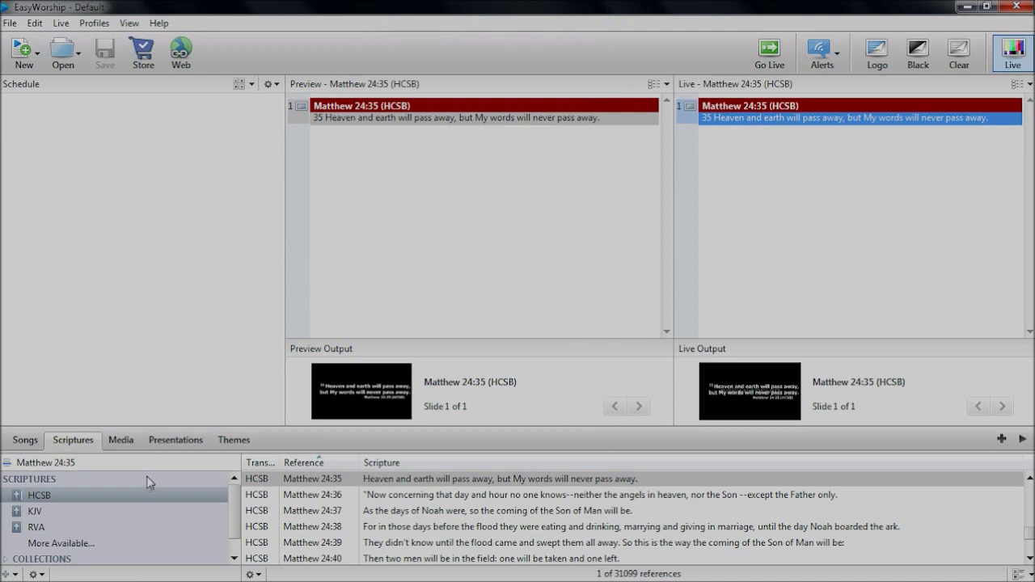
Extend the scripture reference to the verse range Matthew 24:35-37.
double_click(82, 465)
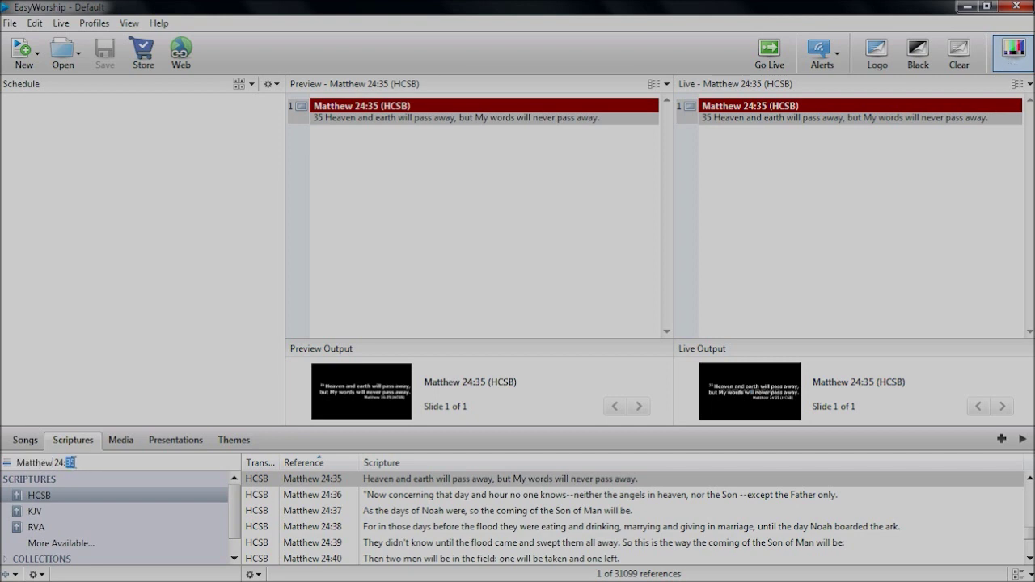
text(35)
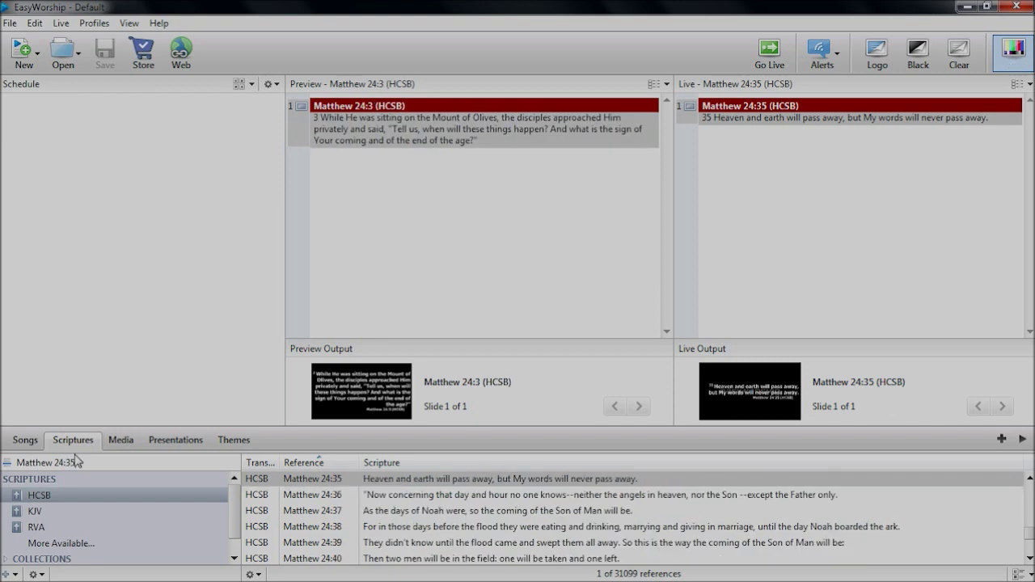
text(-37)
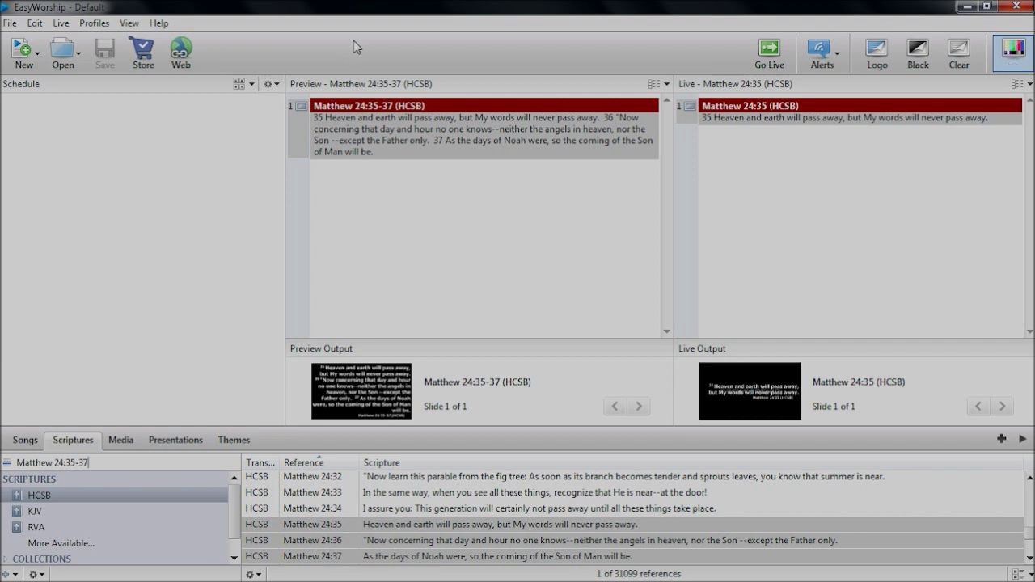
Send Matthew 24:35-37 live, check the projected passage, and restore the full-size program window.
key(Return)
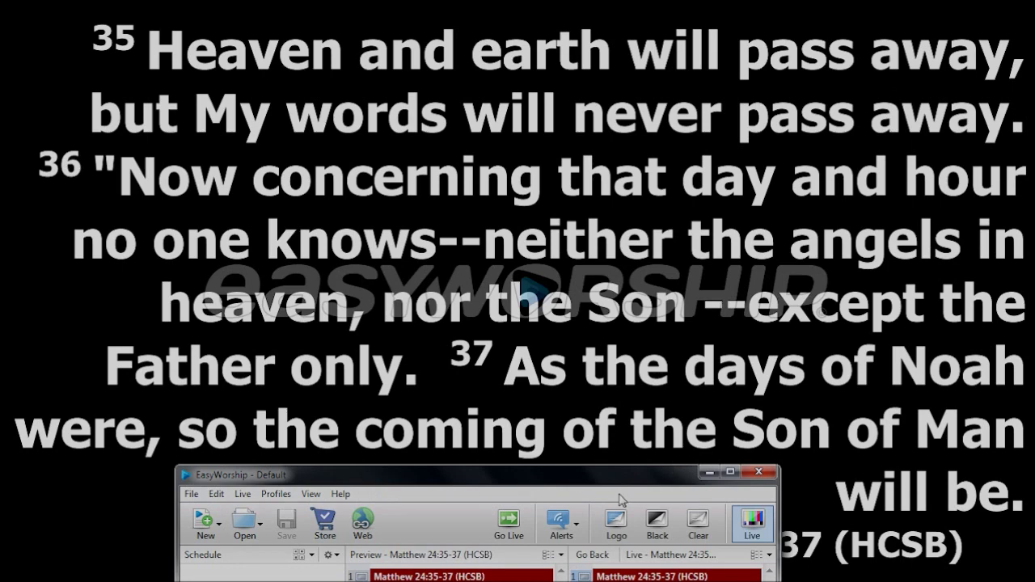
drag(618, 480, 618, 202)
click(731, 193)
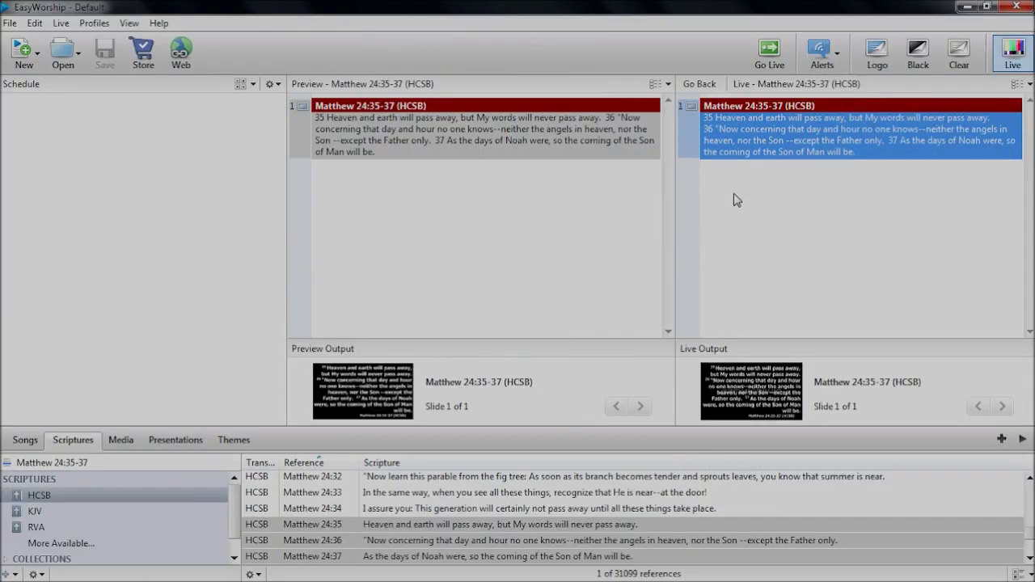
Add the Matthew 24:35-37 passage from the scripture library to the schedule.
click(25, 440)
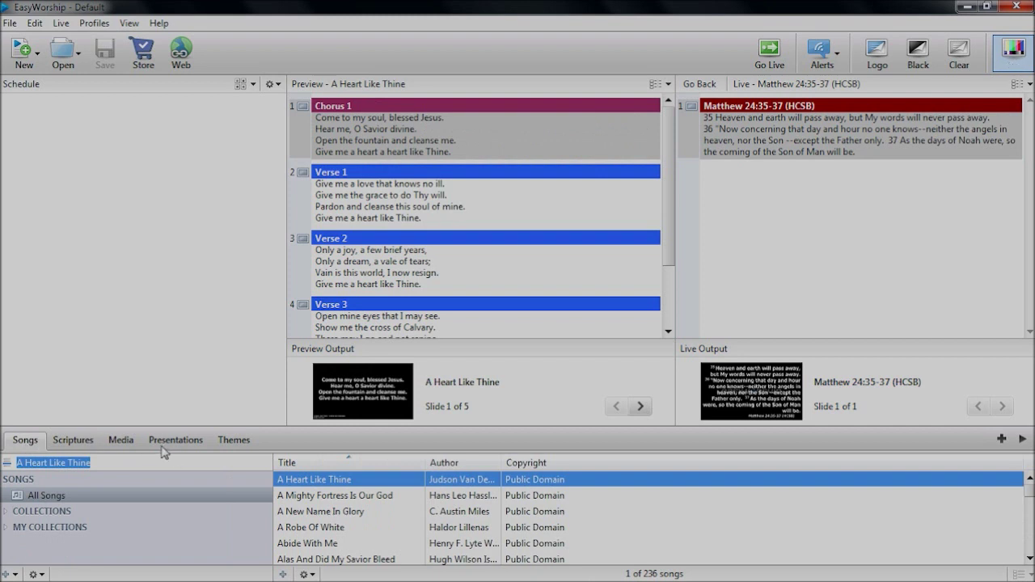
click(86, 447)
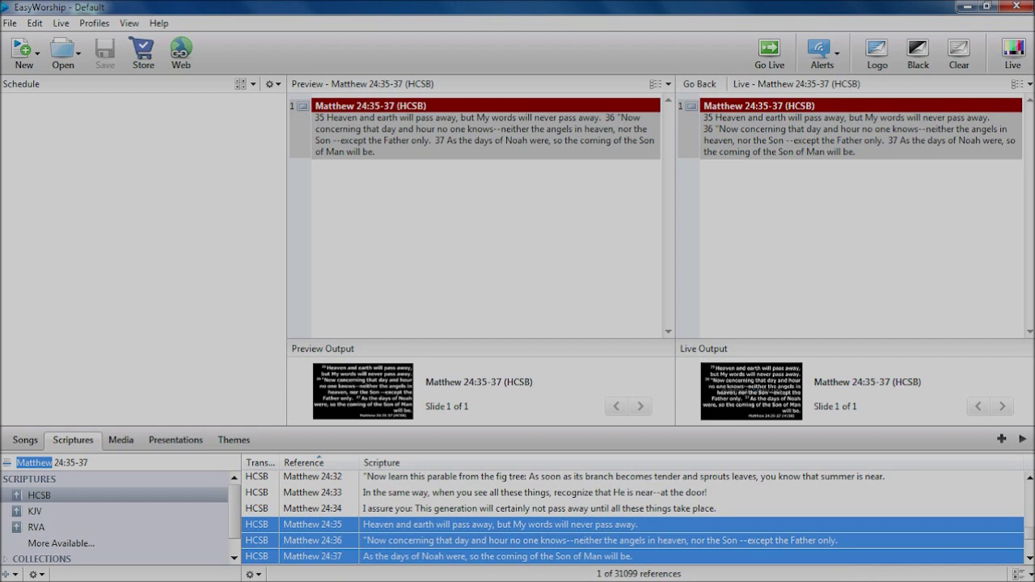
drag(589, 534, 219, 245)
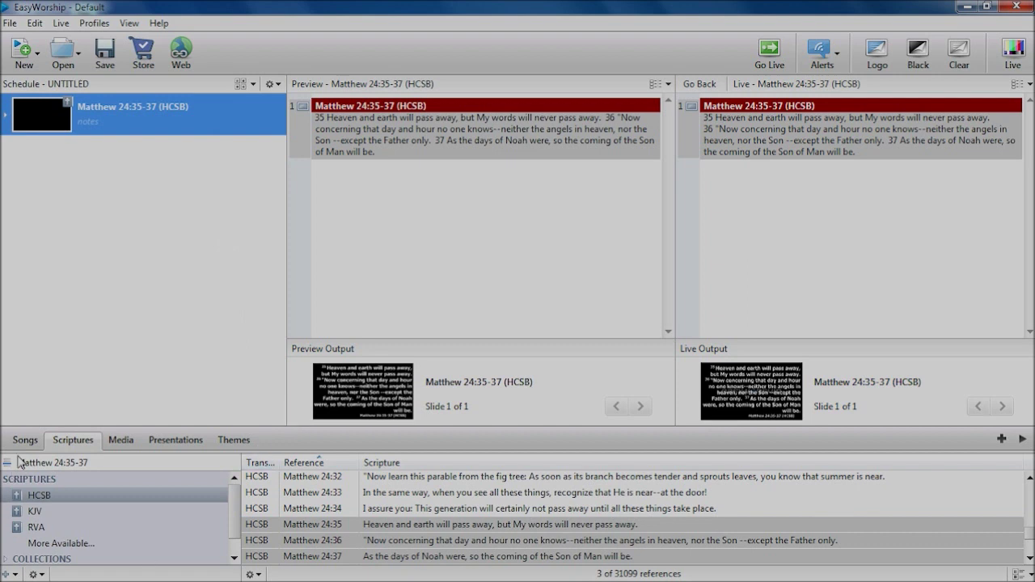
Apply the plain orange video from the media library as the background of the scheduled Matthew 24:35-37 passage.
click(123, 441)
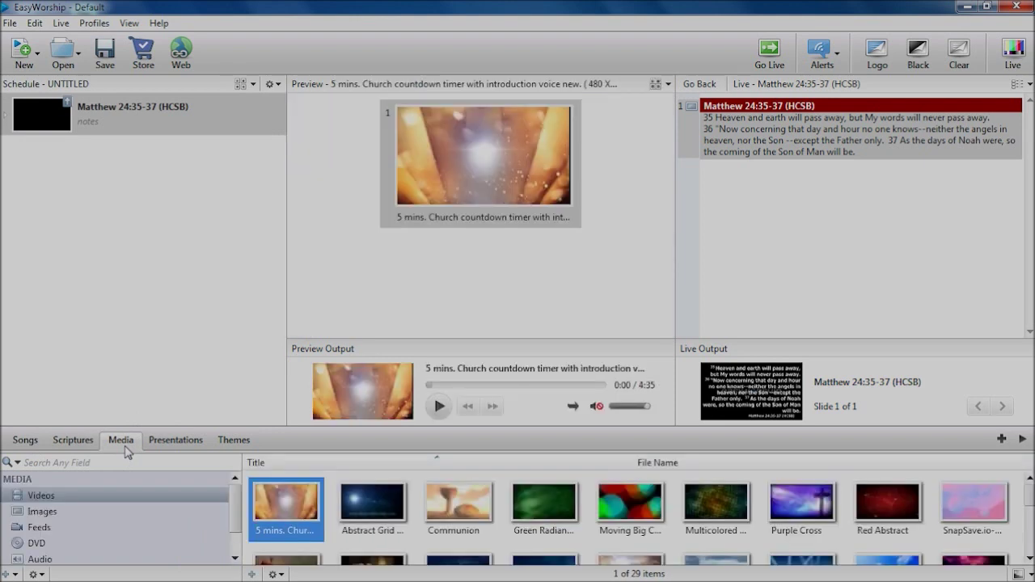
click(146, 512)
click(152, 496)
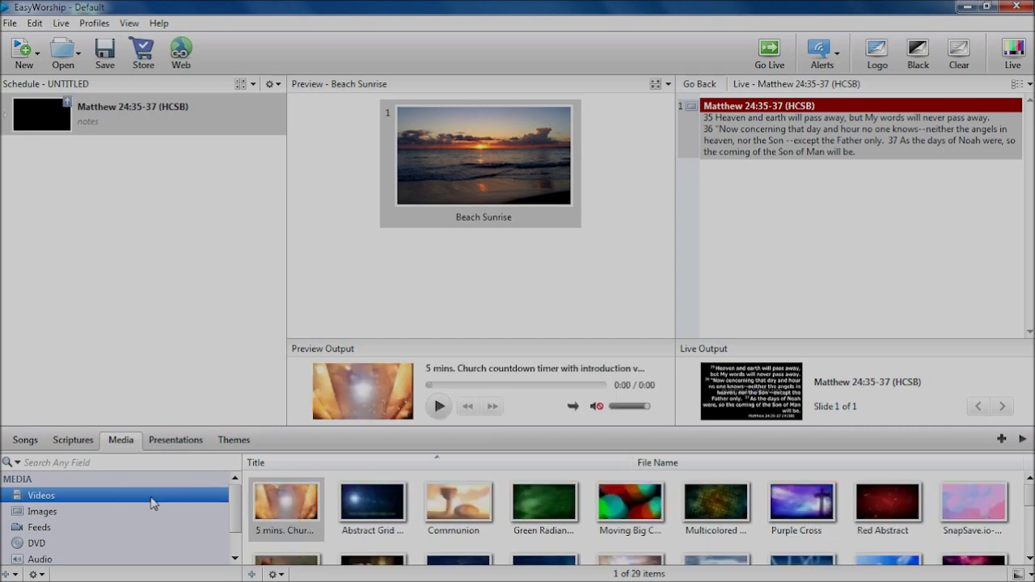
click(549, 511)
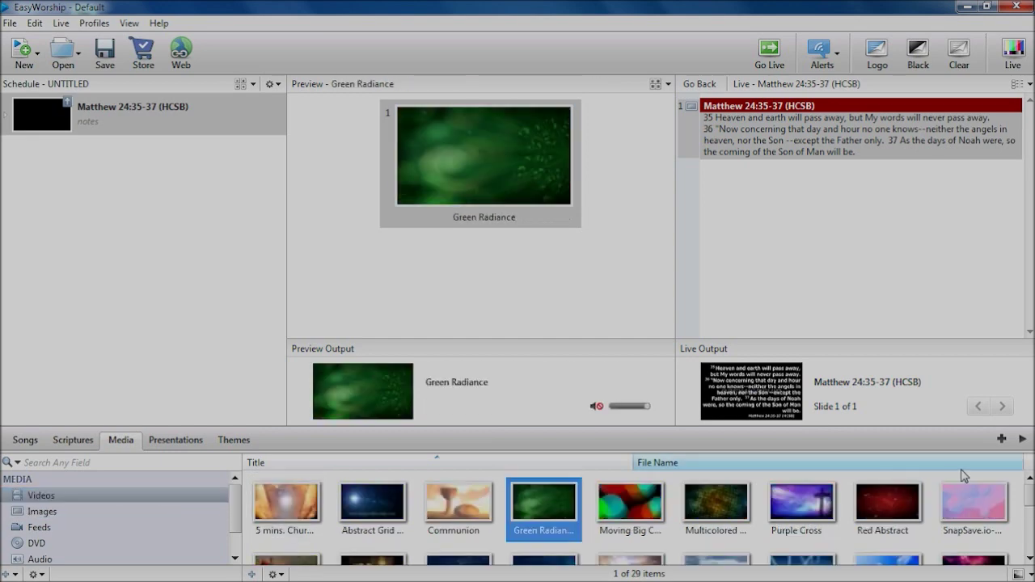
drag(1031, 503, 1032, 529)
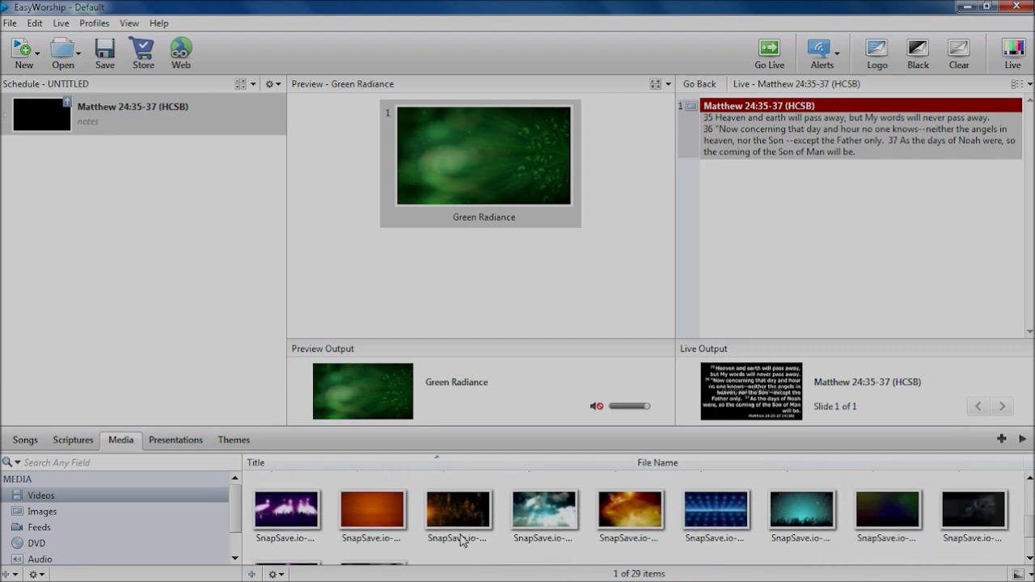
drag(372, 510, 200, 115)
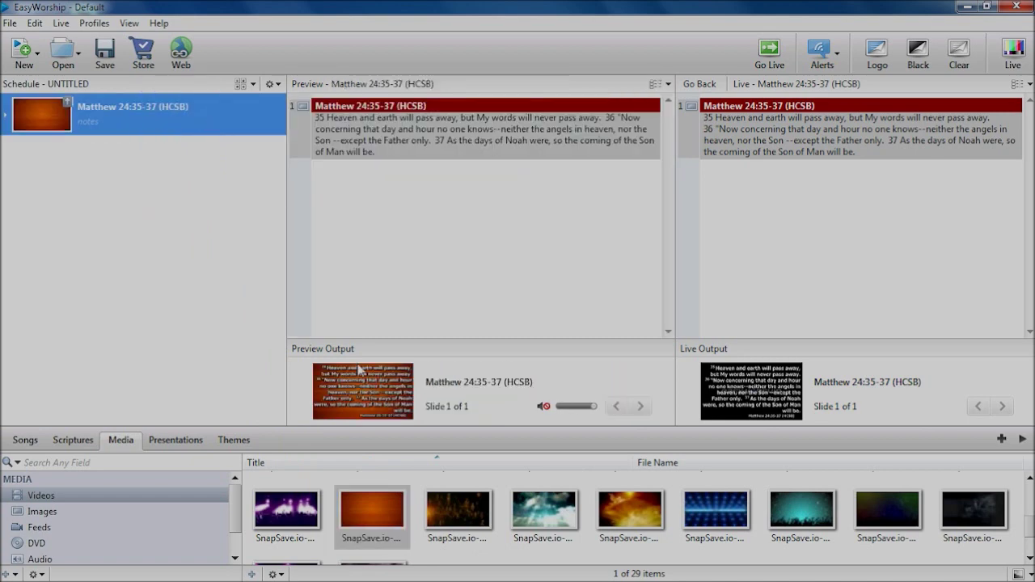
drag(386, 529, 174, 118)
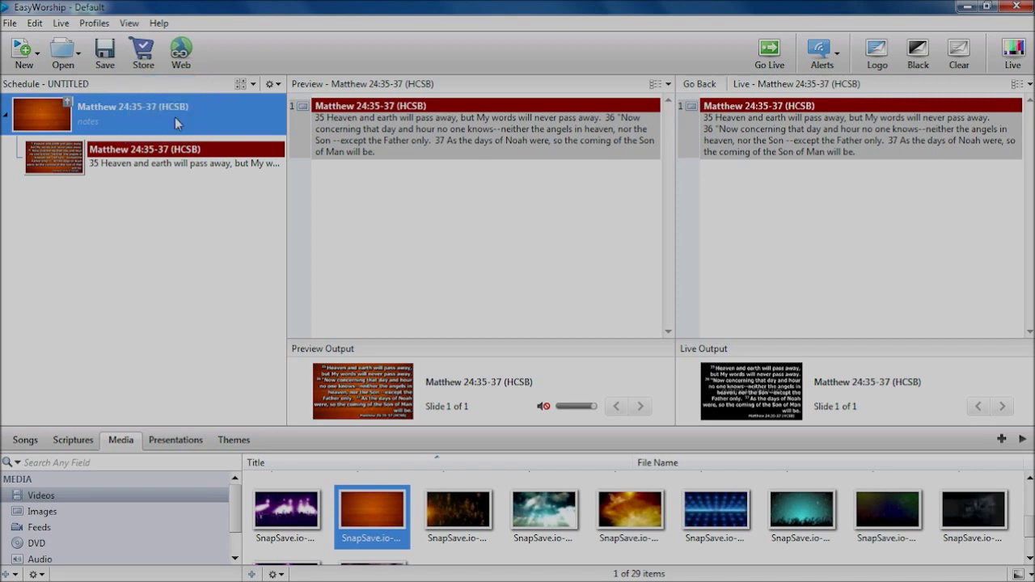
click(5, 119)
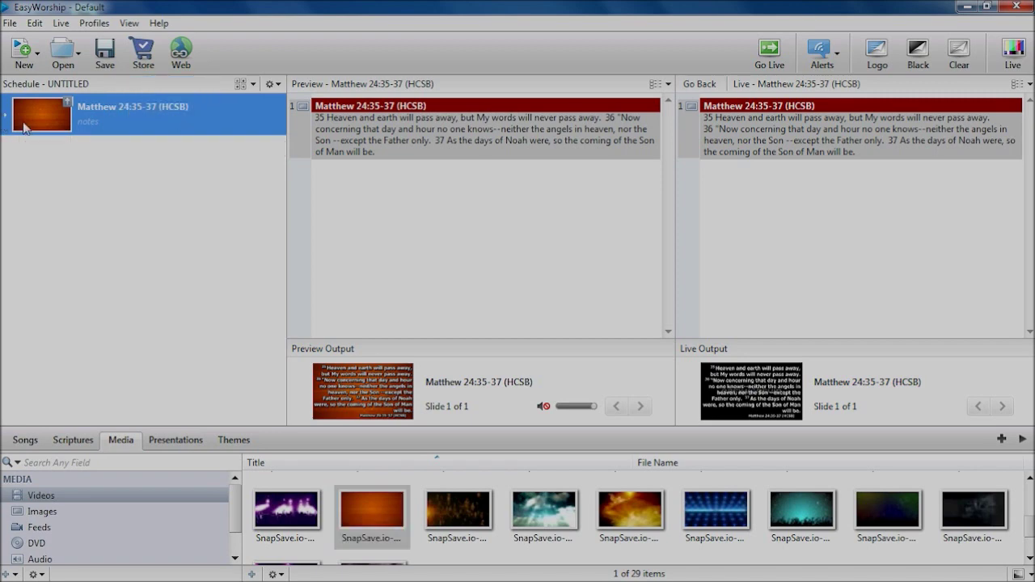
Send the scheduled passage live with its orange background, and move the reduced program window aside to check the projection.
click(775, 52)
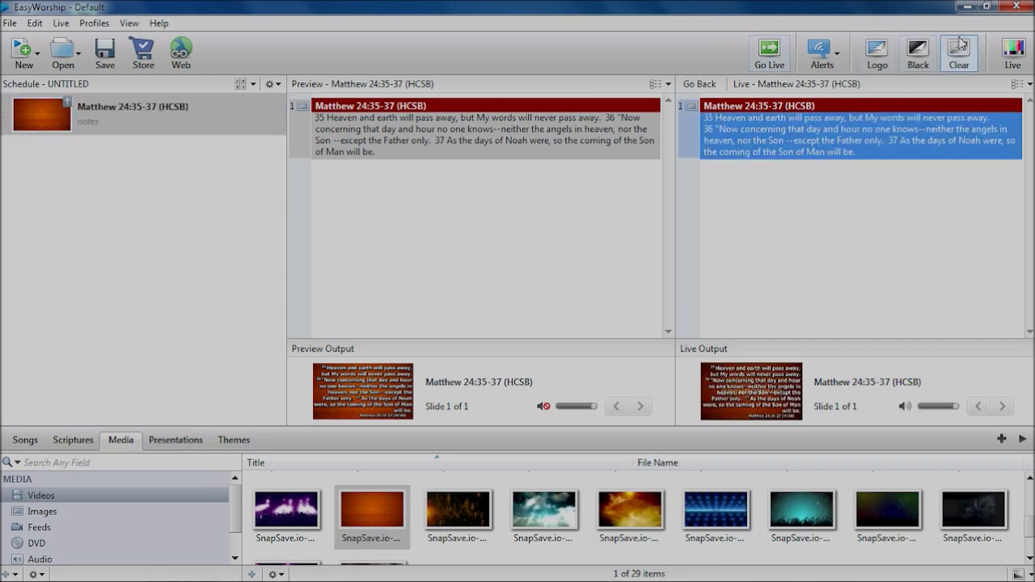
click(1011, 50)
click(990, 9)
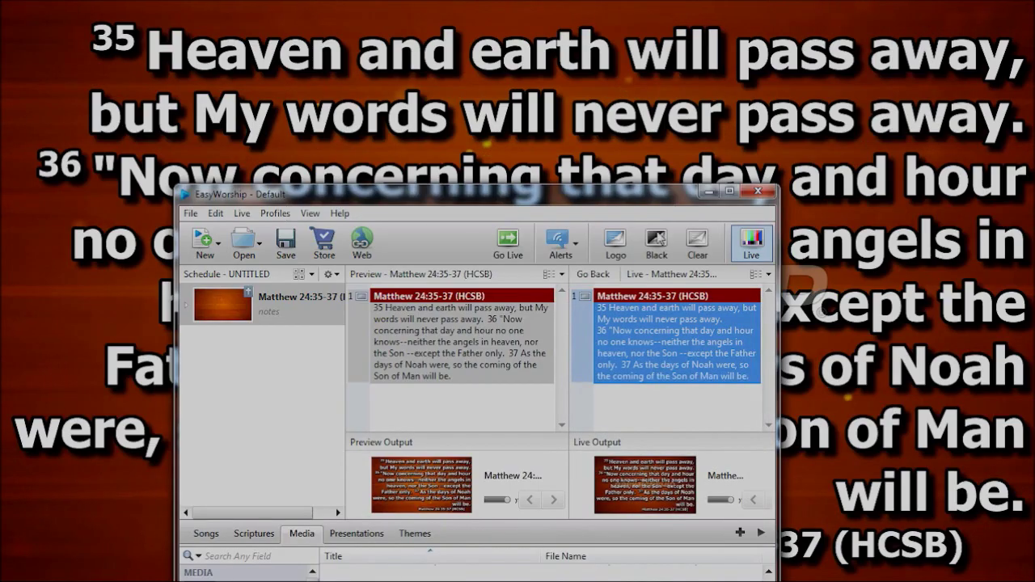
drag(695, 209, 528, 557)
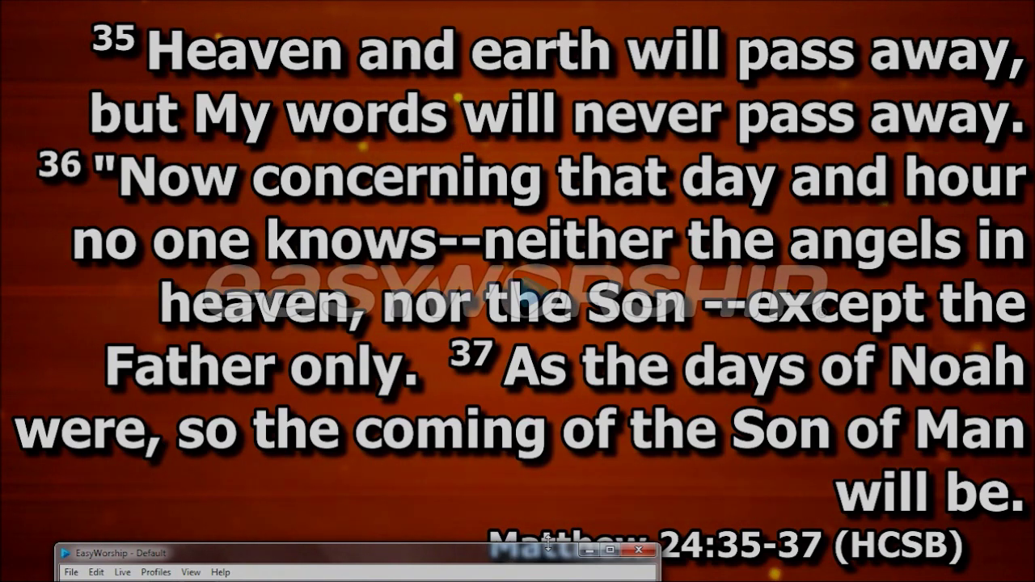
Turn the live output off and back on beside the reduced program window, and return the window to full size.
click(610, 551)
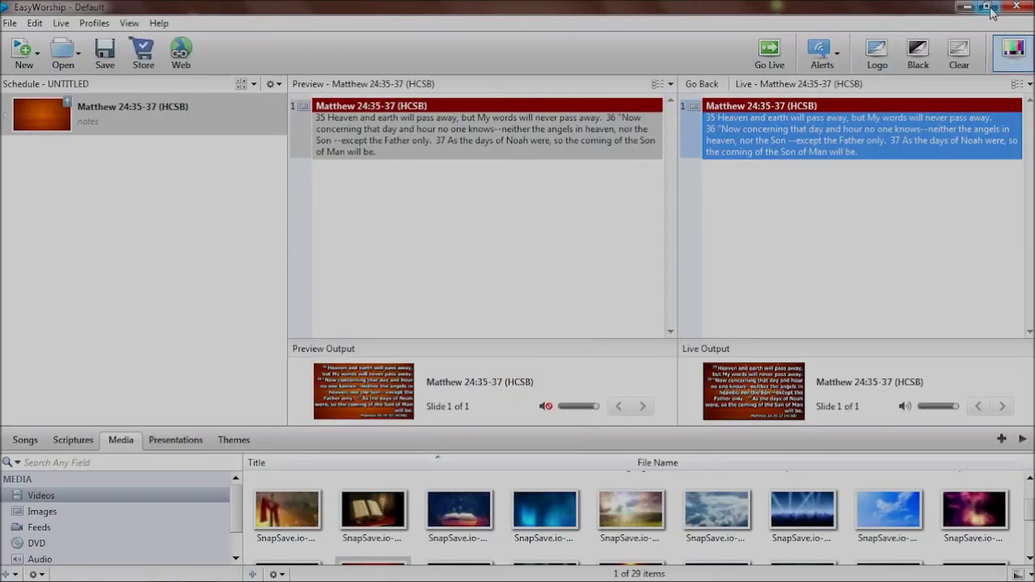
click(987, 7)
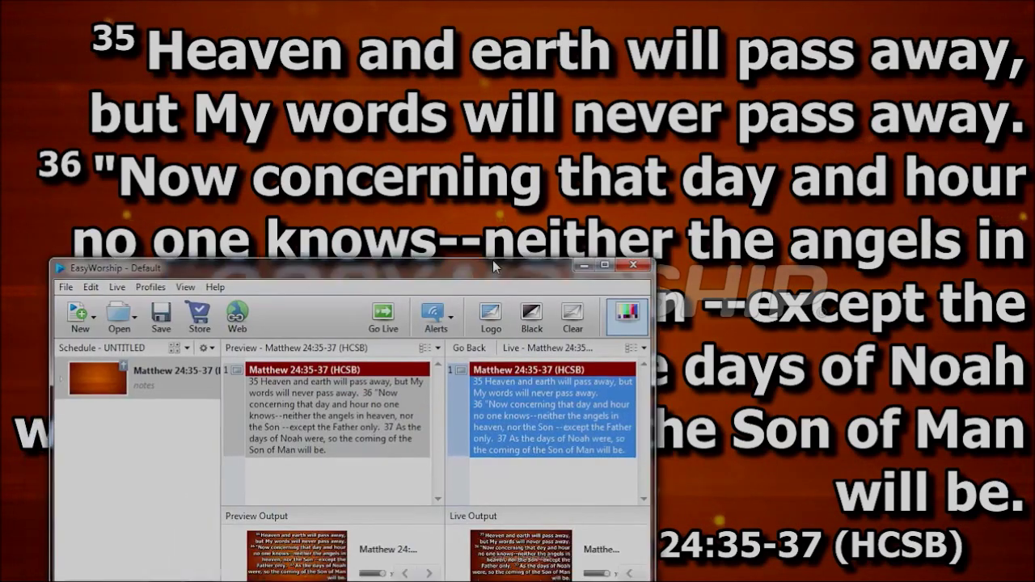
click(631, 301)
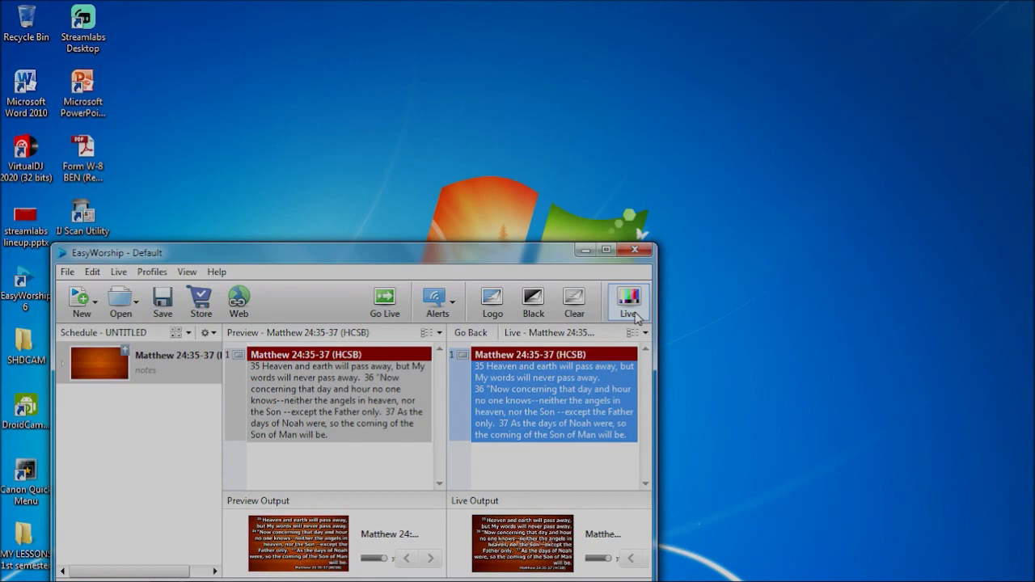
click(632, 316)
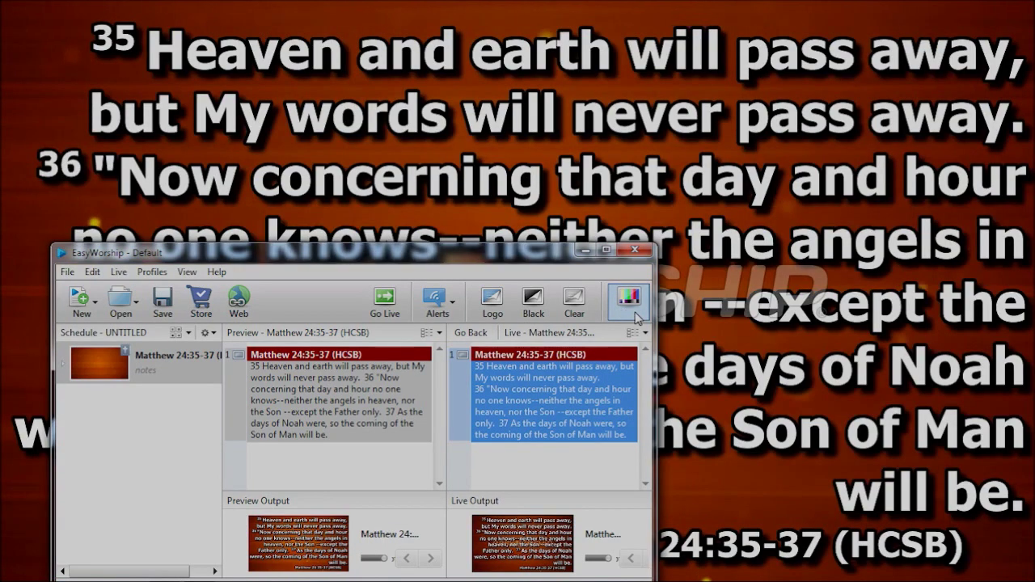
click(606, 252)
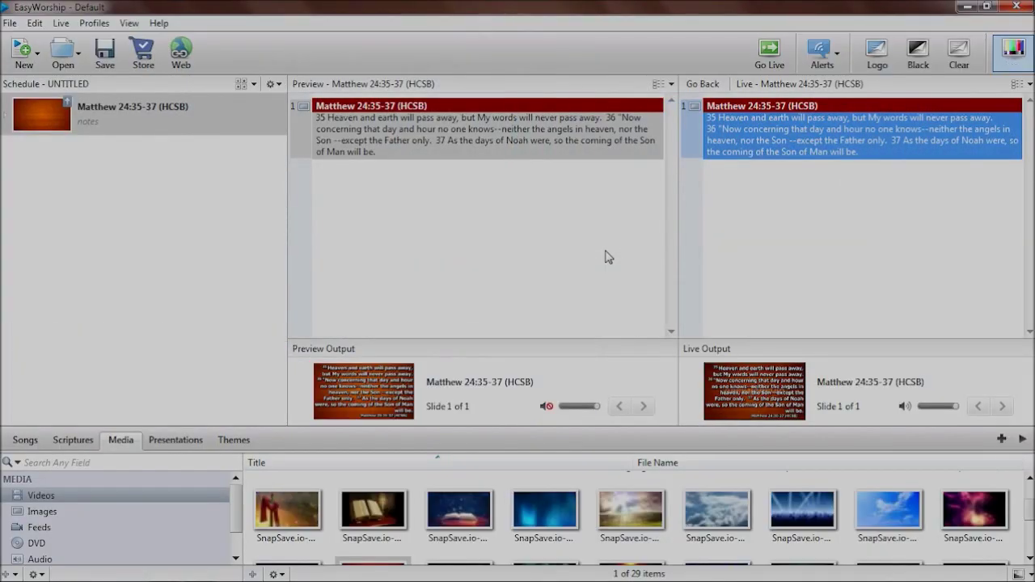
Replace the scheduled Matthew 24:35-37 passage's background with the blue light video from the media library and send the passage live.
click(566, 517)
drag(566, 517, 255, 109)
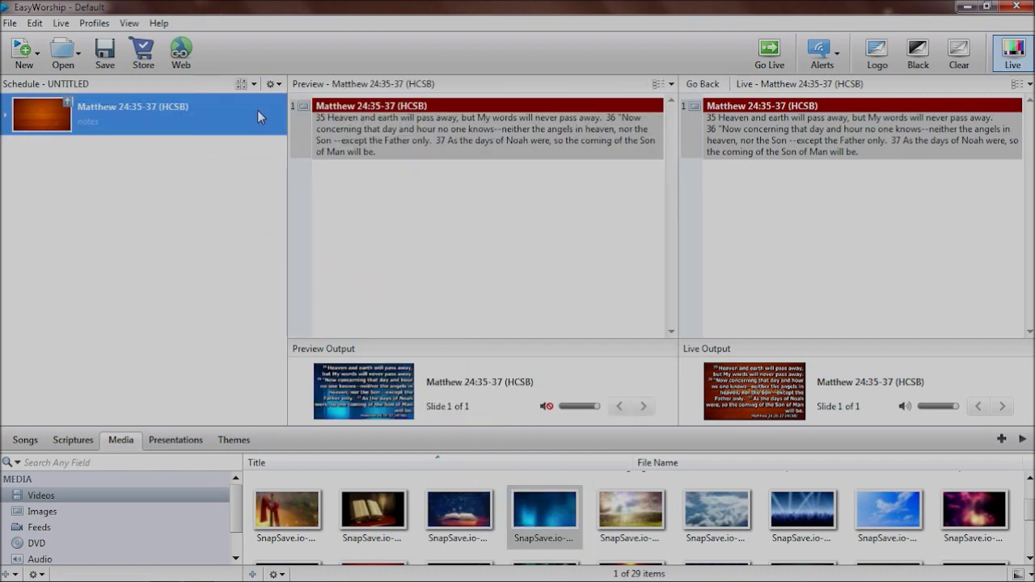
click(770, 54)
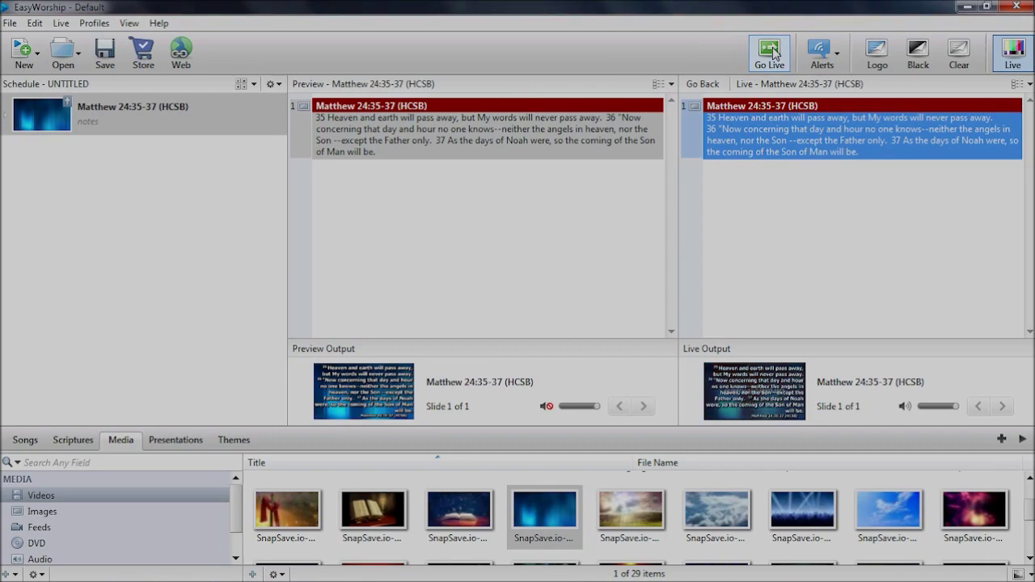
Reduce the program window and move it aside to check the passage projected on the blue background, and restore the full-size window.
click(986, 8)
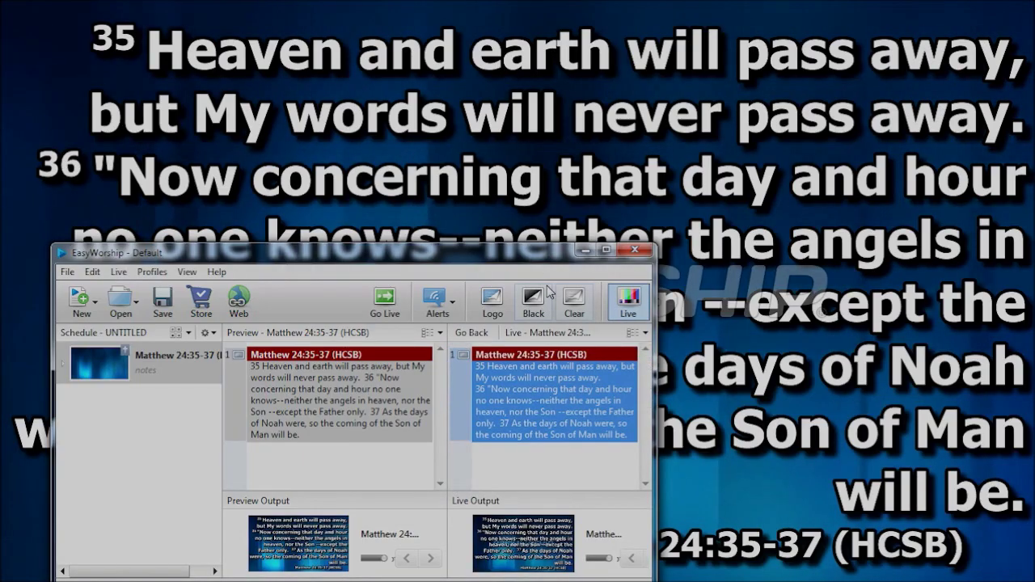
drag(537, 256, 629, 538)
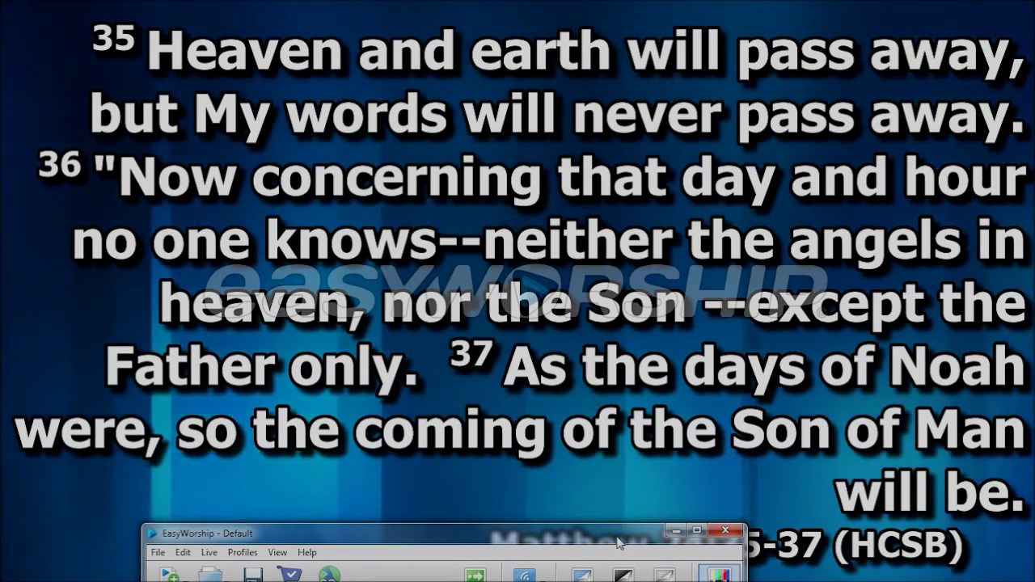
drag(618, 540, 588, 318)
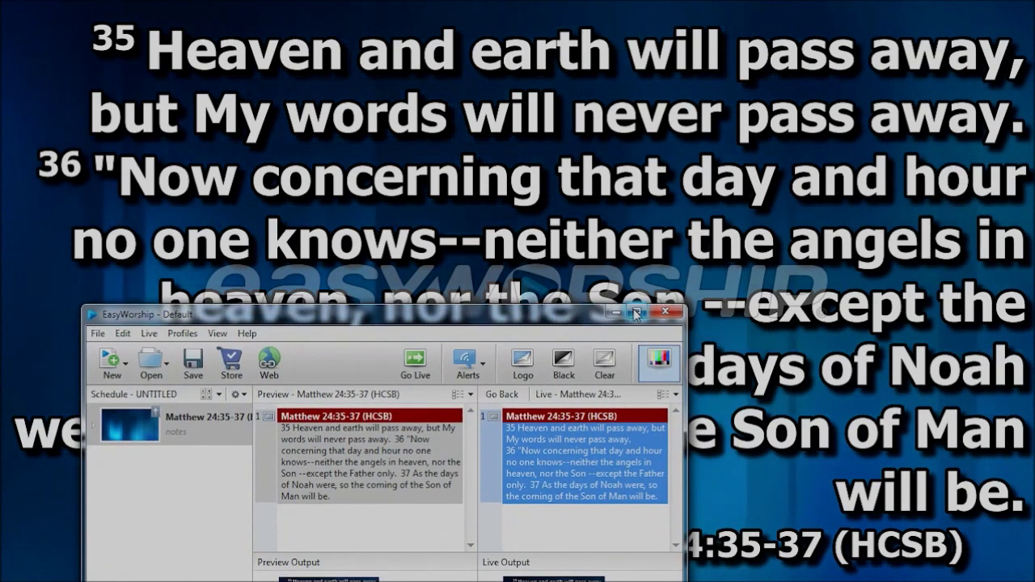
click(635, 313)
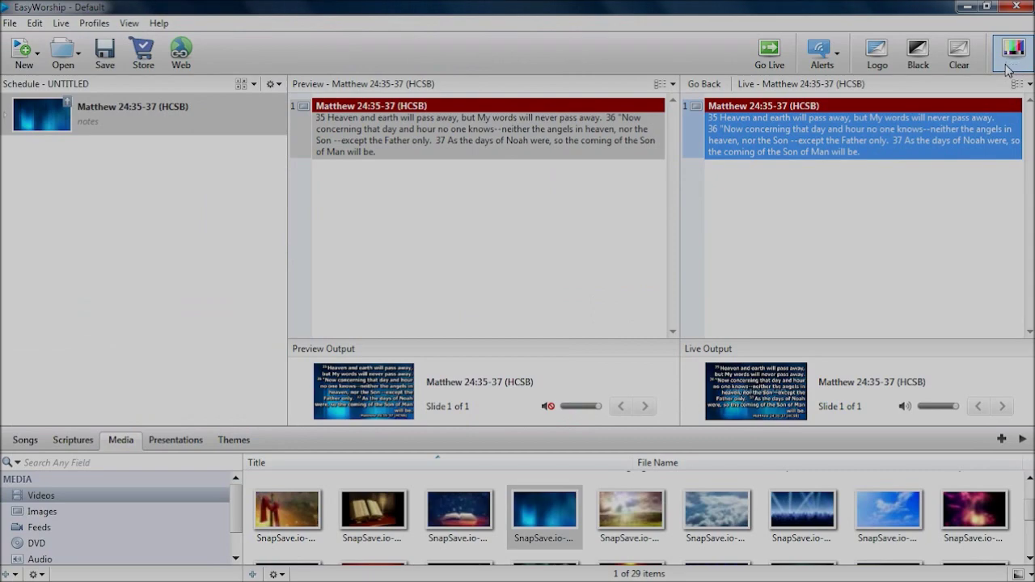